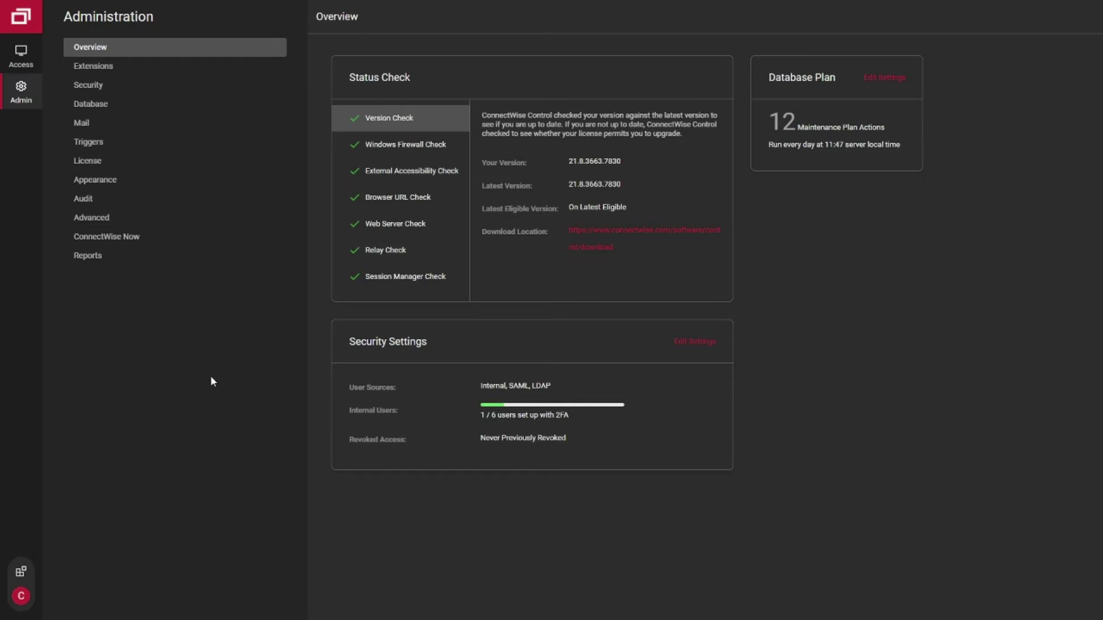
- Open the Advanced administration page from the Administration sidebar
{"action": "left_click", "coordinate": [91, 217]}
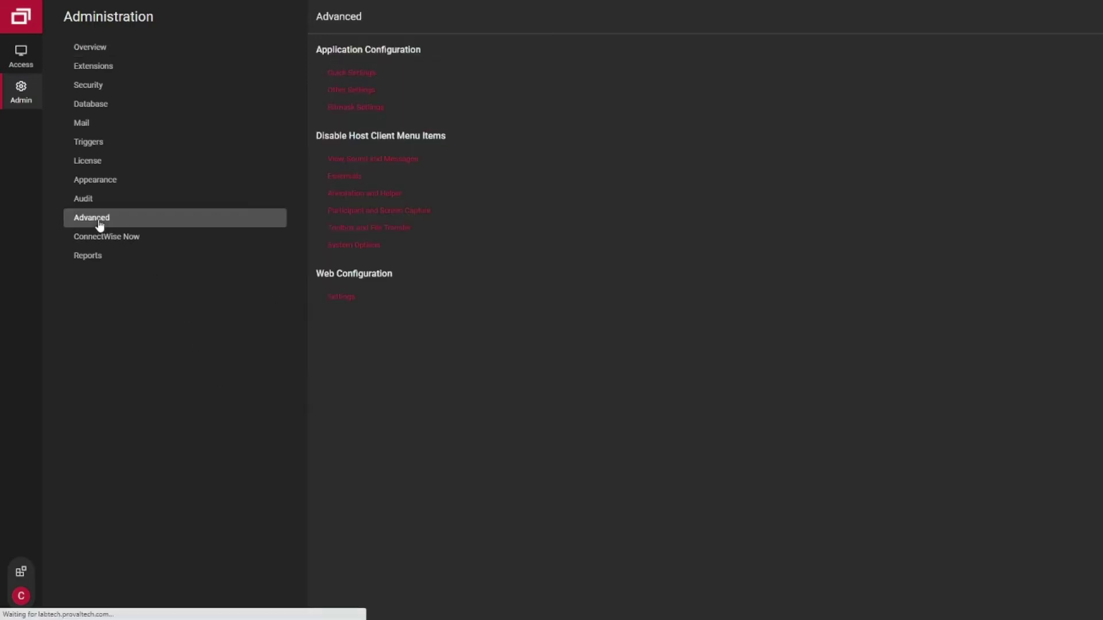
- Open web configuration Settings and focus the Block IP addresses field under Page Settings
{"action": "left_click", "coordinate": [345, 300]}
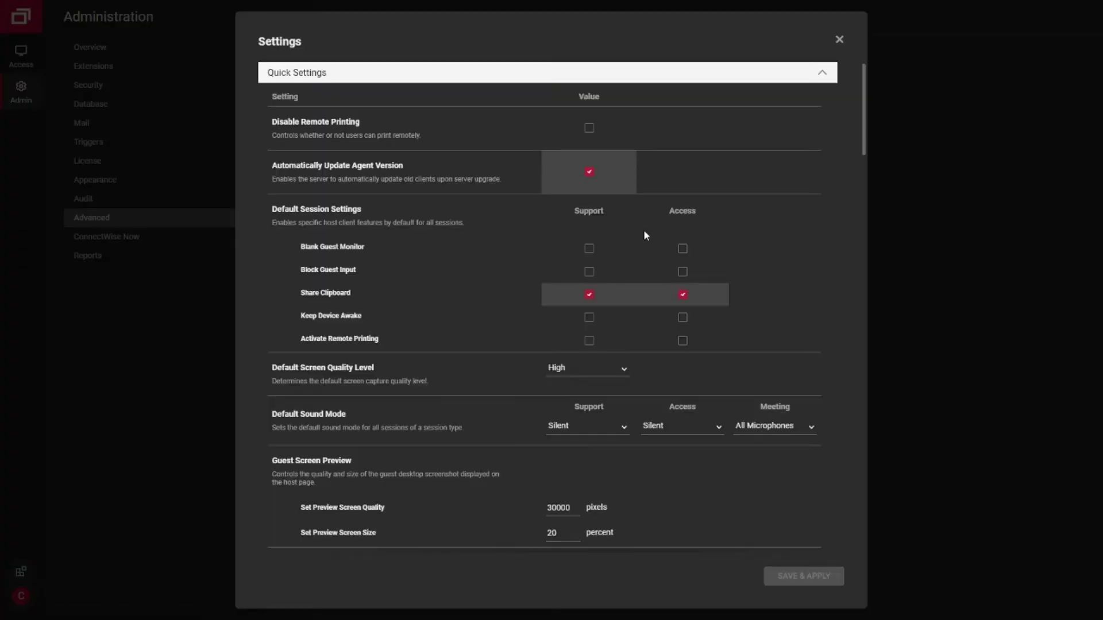
{"action": "scroll", "coordinate": [780, 207], "scroll_direction": "down", "scroll_amount": 3}
{"action": "scroll", "coordinate": [779, 207], "scroll_direction": "down", "scroll_amount": 3}
{"action": "scroll", "coordinate": [779, 207], "scroll_direction": "down", "scroll_amount": 3}
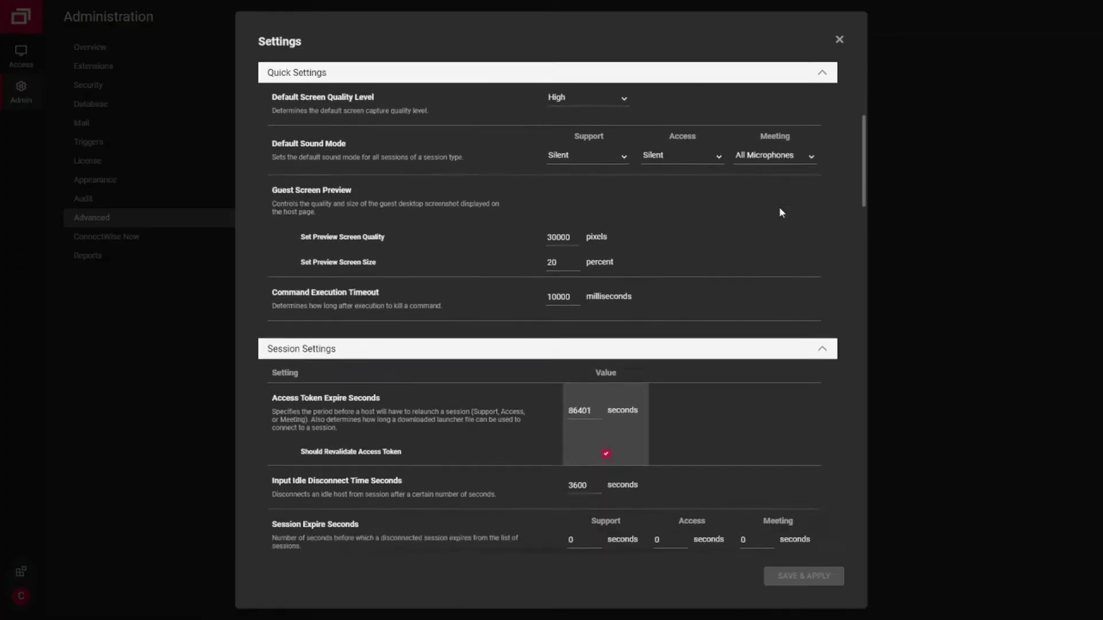
{"action": "scroll", "coordinate": [780, 207], "scroll_direction": "down", "scroll_amount": 3}
{"action": "scroll", "coordinate": [780, 207], "scroll_direction": "down", "scroll_amount": 3}
{"action": "scroll", "coordinate": [779, 207], "scroll_direction": "down", "scroll_amount": 2}
{"action": "scroll", "coordinate": [758, 205], "scroll_direction": "down", "scroll_amount": 3}
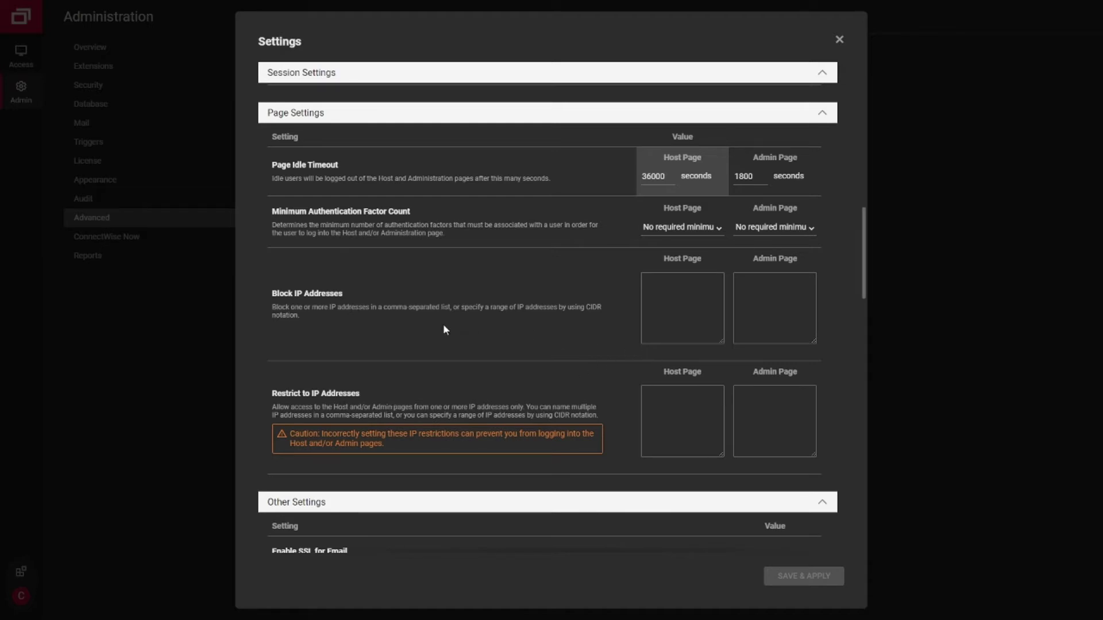
{"action": "left_click", "coordinate": [681, 294]}
{"action": "left_click", "coordinate": [793, 405]}
{"action": "left_click", "coordinate": [674, 418]}
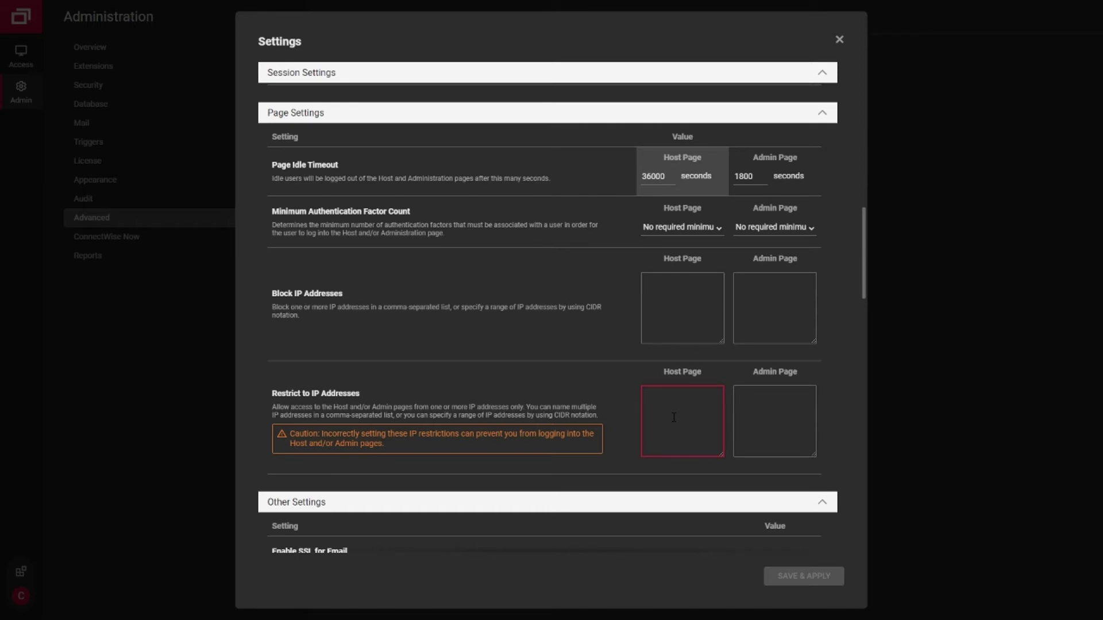